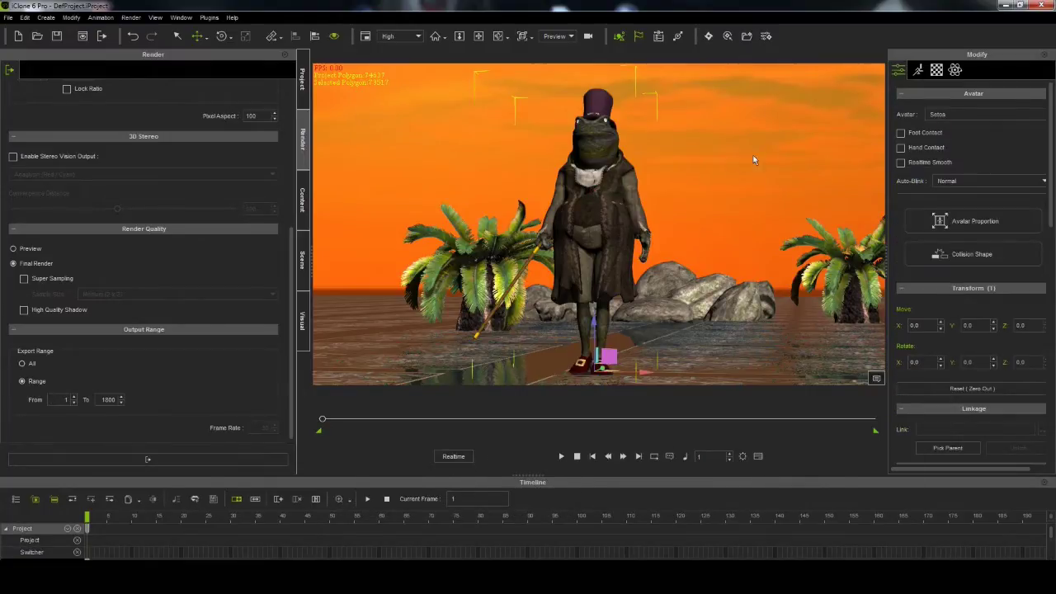
Activate physics for the frog avatar and pick the jacket front as the material for weight map editing.
{"action": "left_click", "coordinate": [954, 71]}
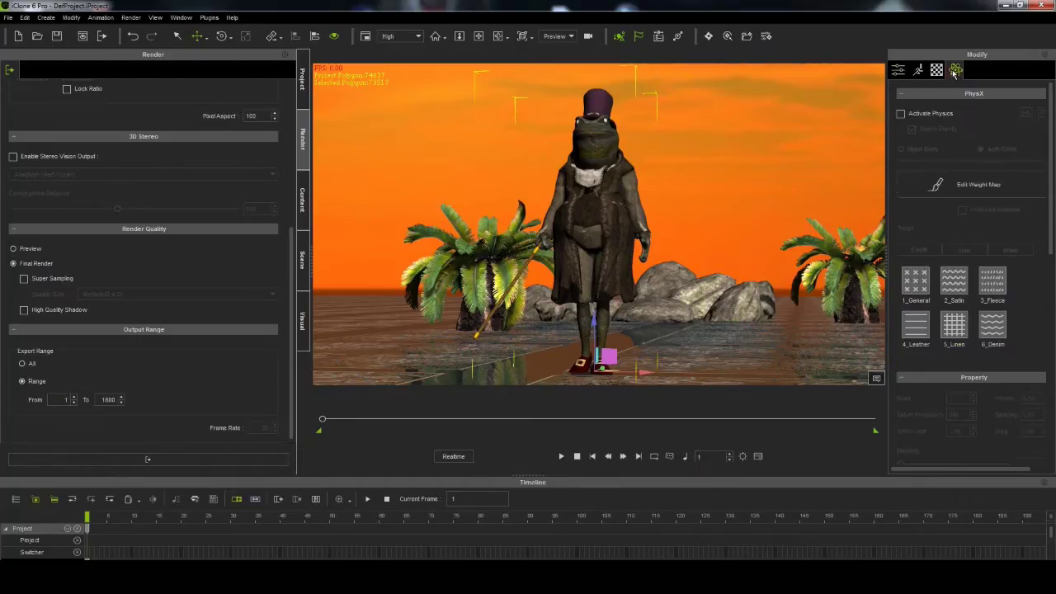
{"action": "left_click", "coordinate": [900, 114]}
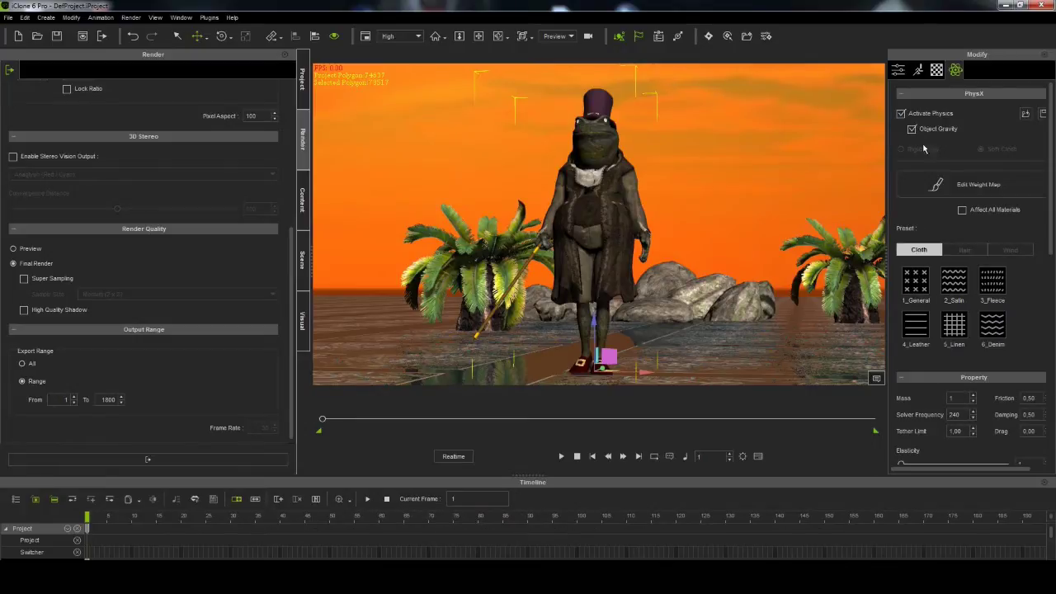
{"action": "left_click", "coordinate": [959, 190]}
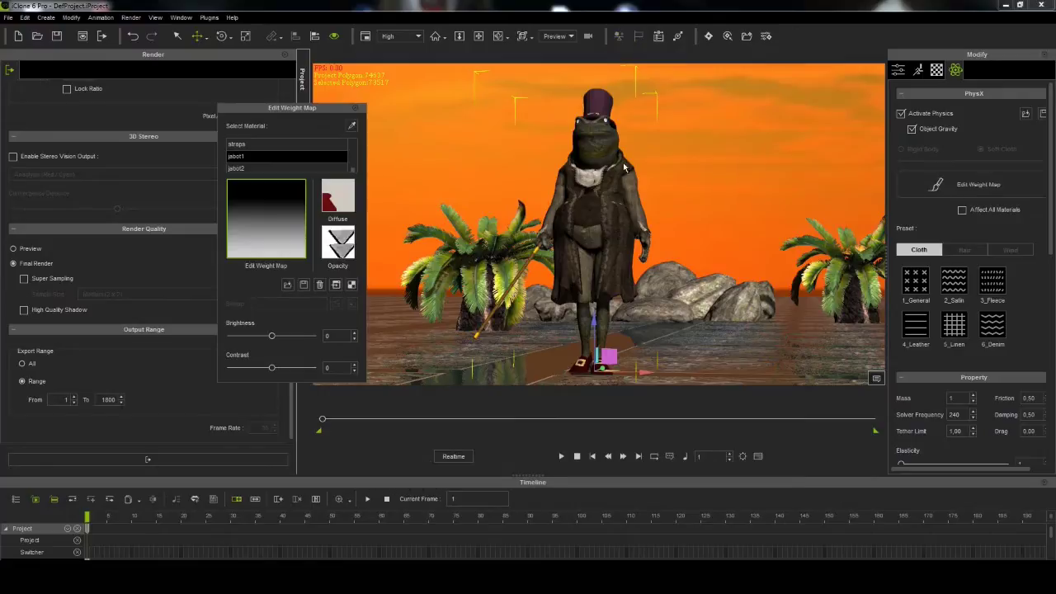
{"action": "left_click", "coordinate": [353, 126]}
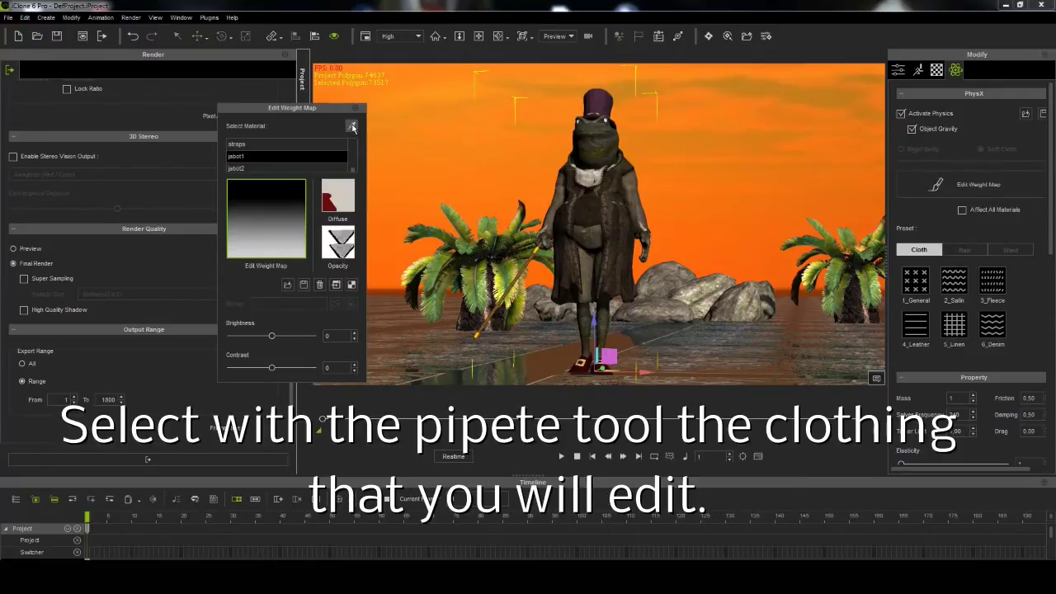
{"action": "left_click", "coordinate": [608, 274]}
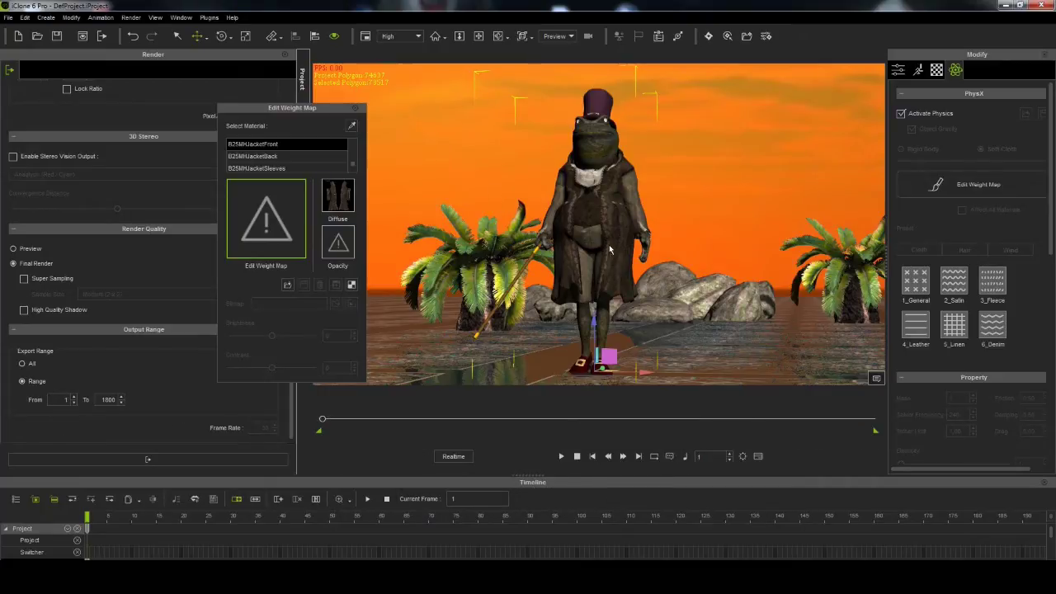
With the diffuse texture as reference, load softcloth_28.jpg as the jacket front's weight map and preview the cloth animation.
{"action": "left_click", "coordinate": [336, 195]}
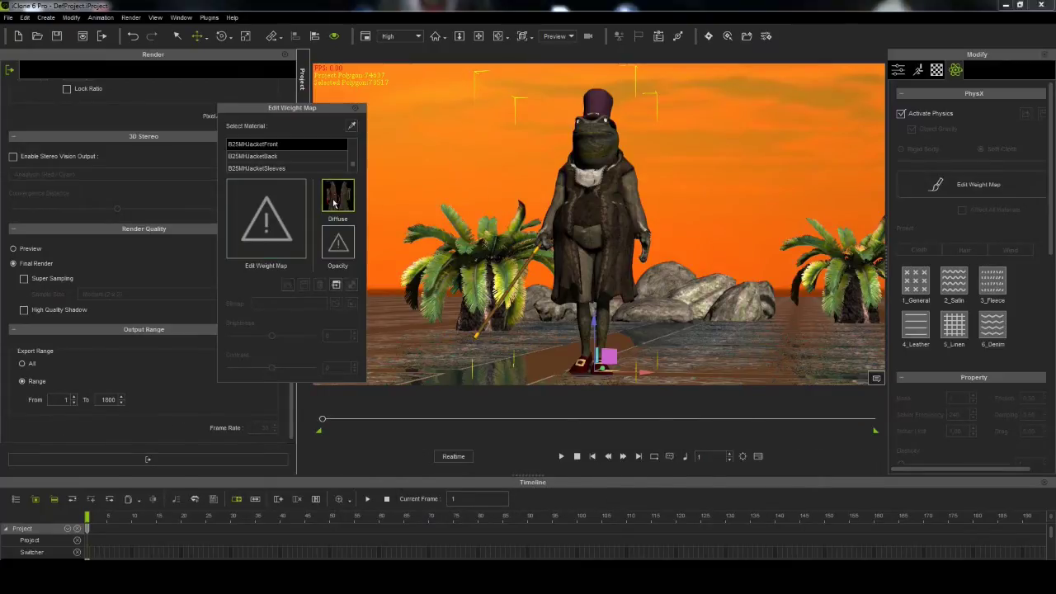
{"action": "left_click", "coordinate": [335, 285]}
{"action": "left_click", "coordinate": [257, 217]}
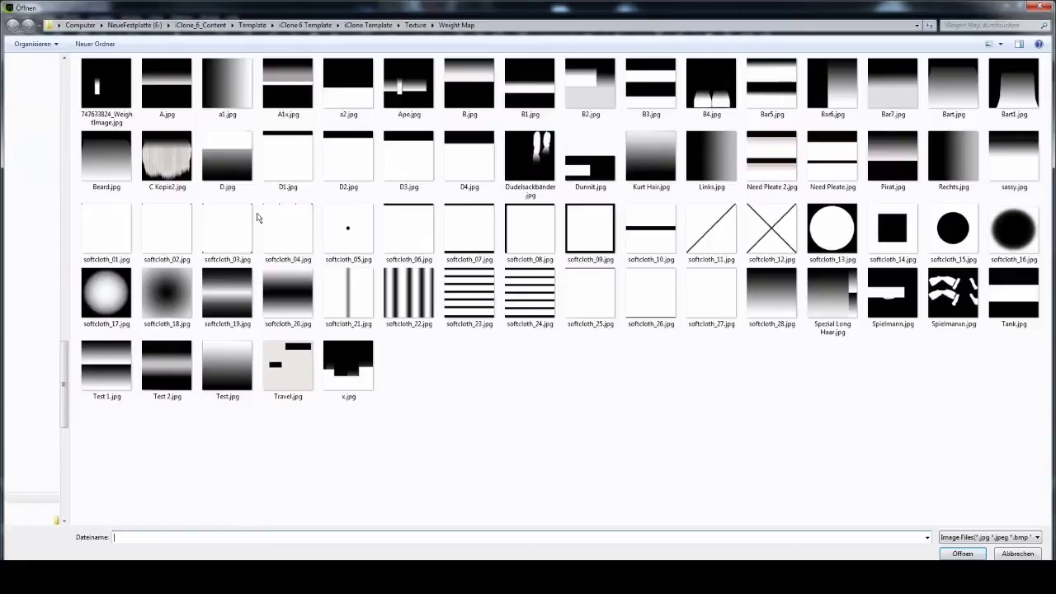
{"action": "double_click", "coordinate": [767, 297]}
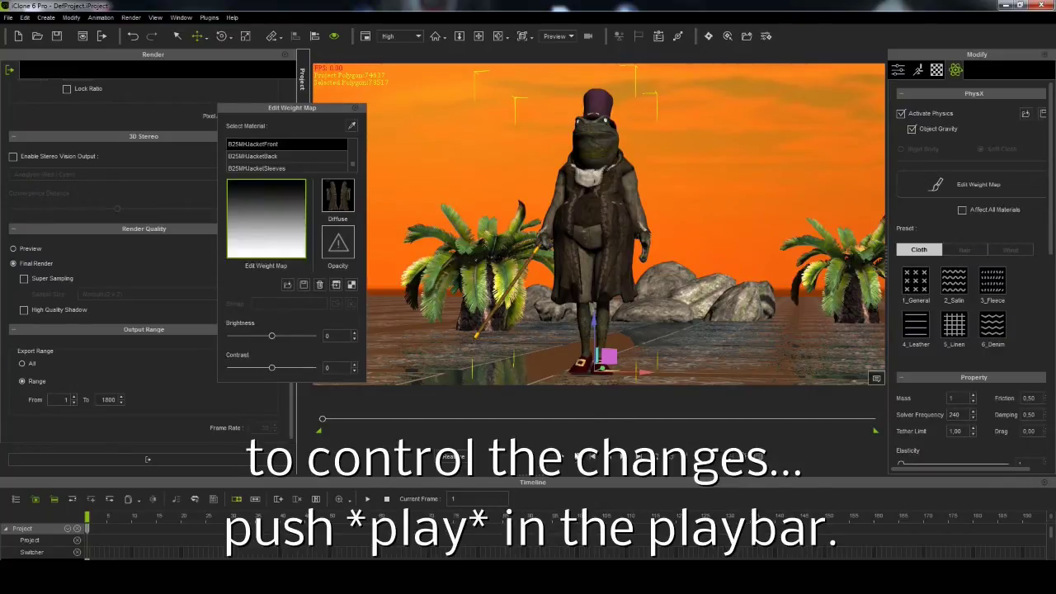
{"action": "left_click", "coordinate": [562, 456]}
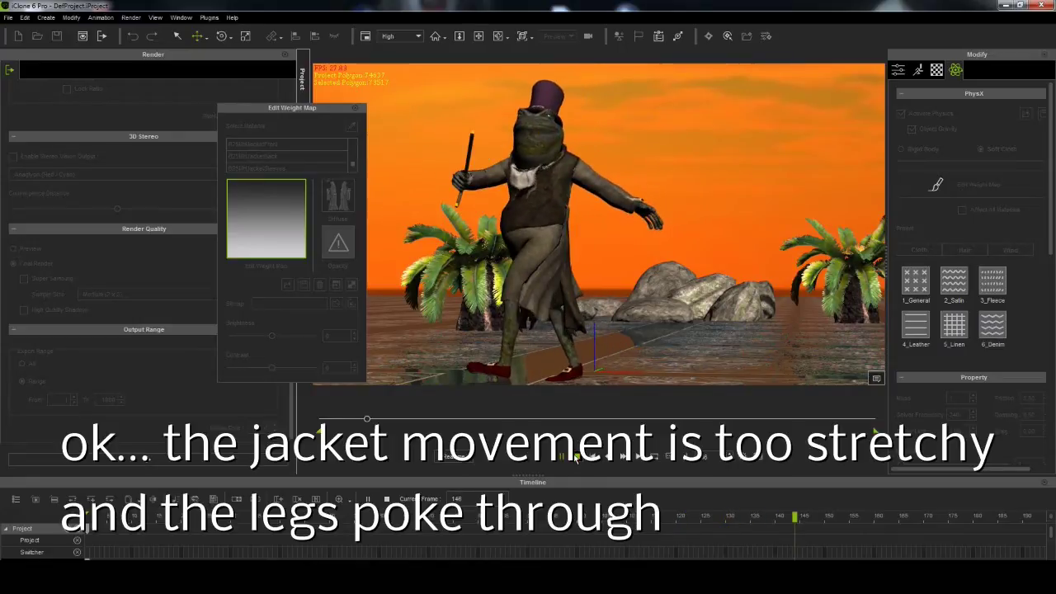
{"action": "left_click", "coordinate": [576, 459]}
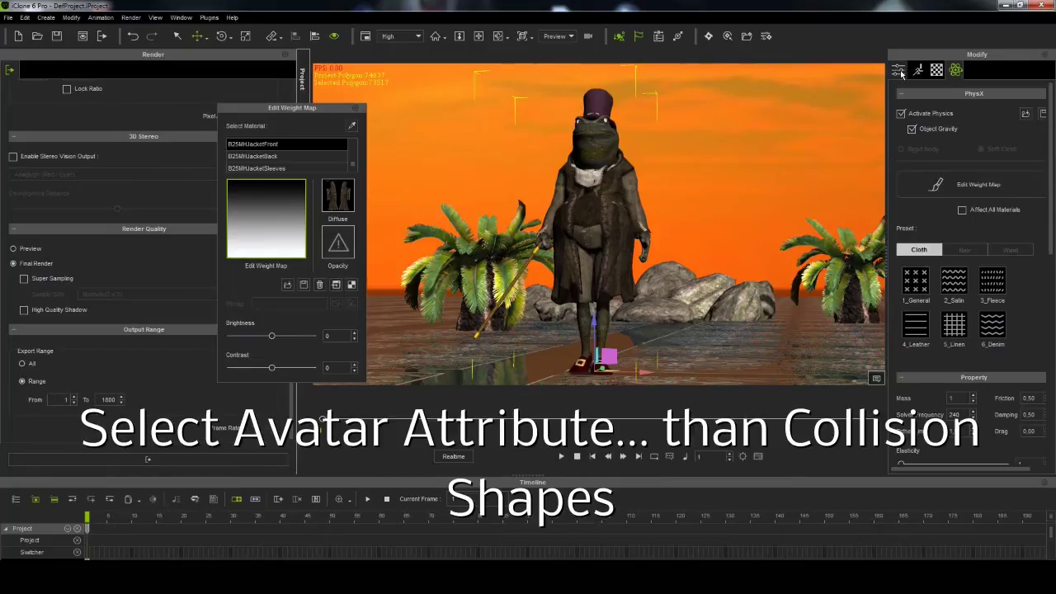
Open the avatar's Character Collision Shape Editor and turn collision on.
{"action": "left_click", "coordinate": [899, 71]}
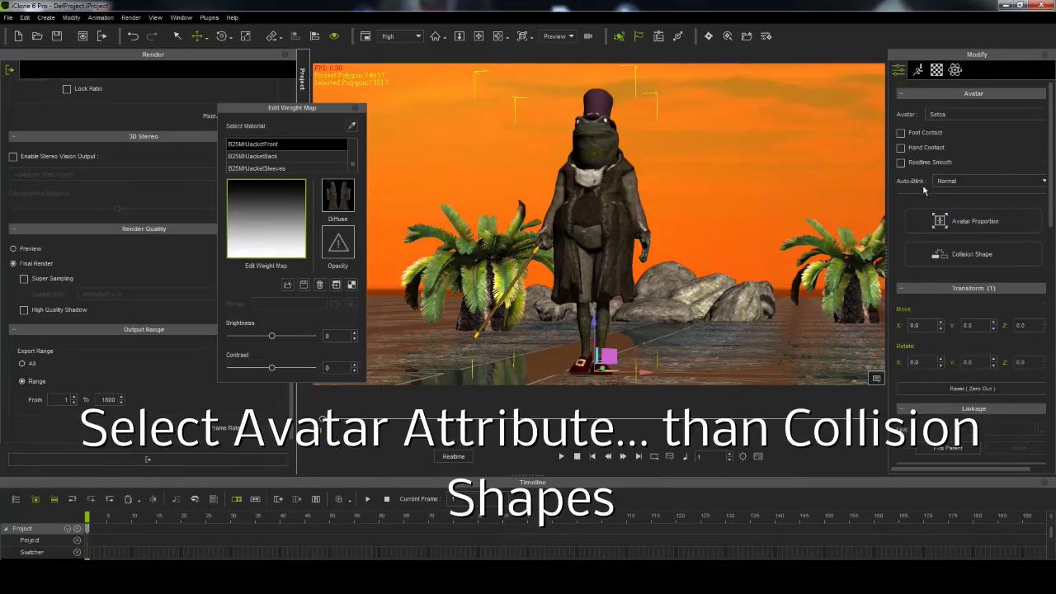
{"action": "left_click", "coordinate": [945, 256]}
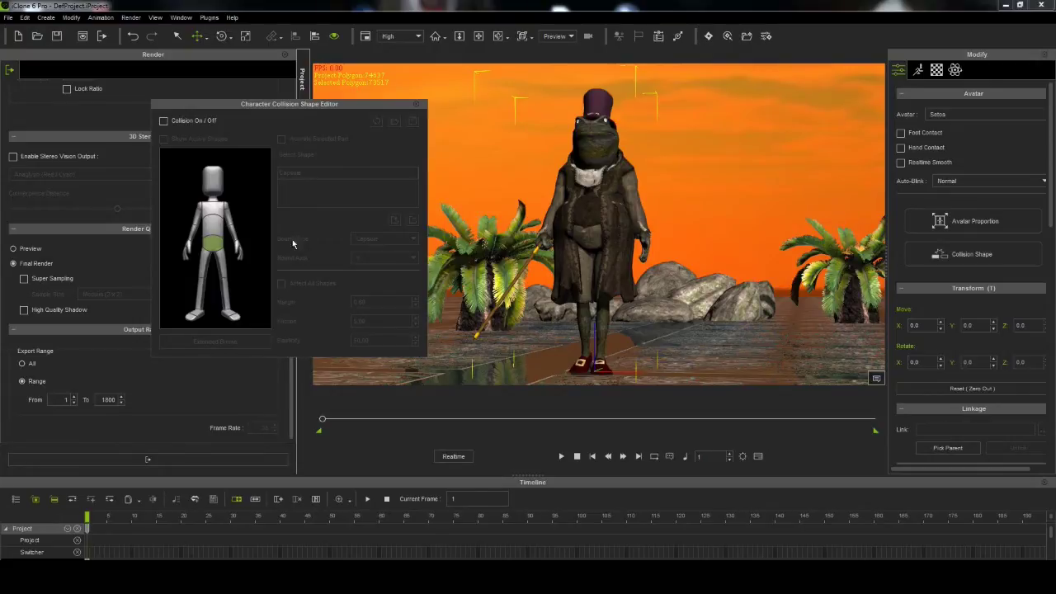
{"action": "left_click", "coordinate": [164, 122]}
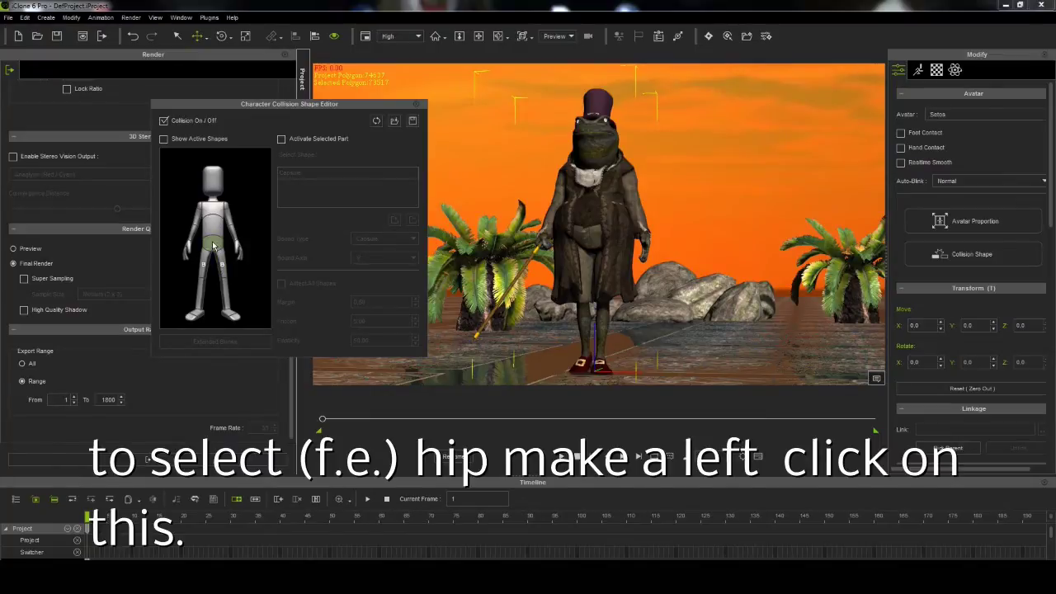
Enlarge the collision capsules of the hip and both upper legs to fit the body, and preview the jacket's movement.
{"action": "left_click", "coordinate": [213, 245]}
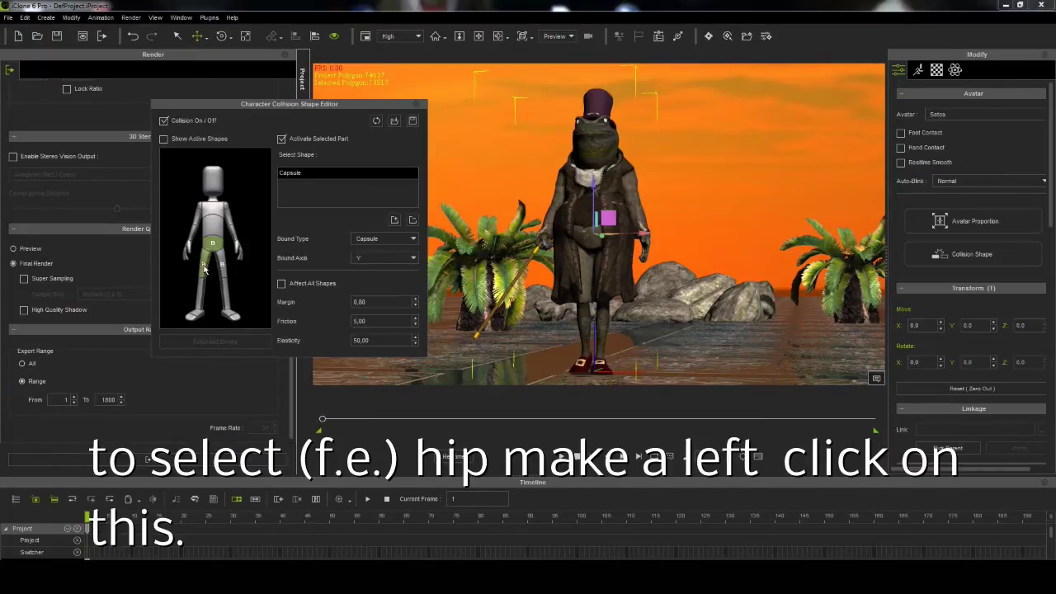
{"action": "left_click", "coordinate": [205, 269]}
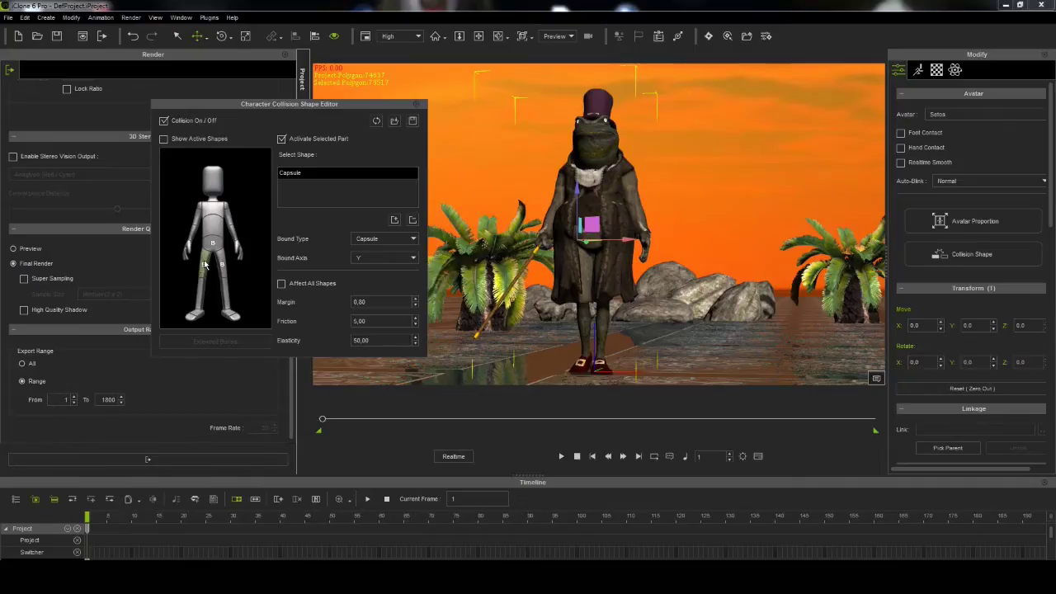
{"action": "left_click", "coordinate": [244, 35]}
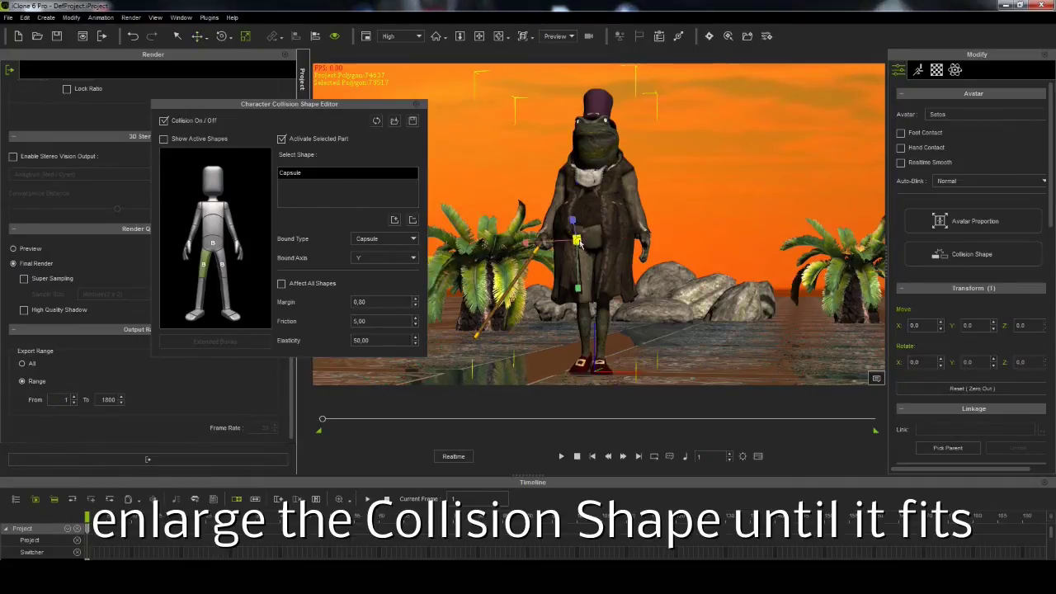
{"action": "left_click_drag", "start_coordinate": [580, 238], "coordinate": [583, 208]}
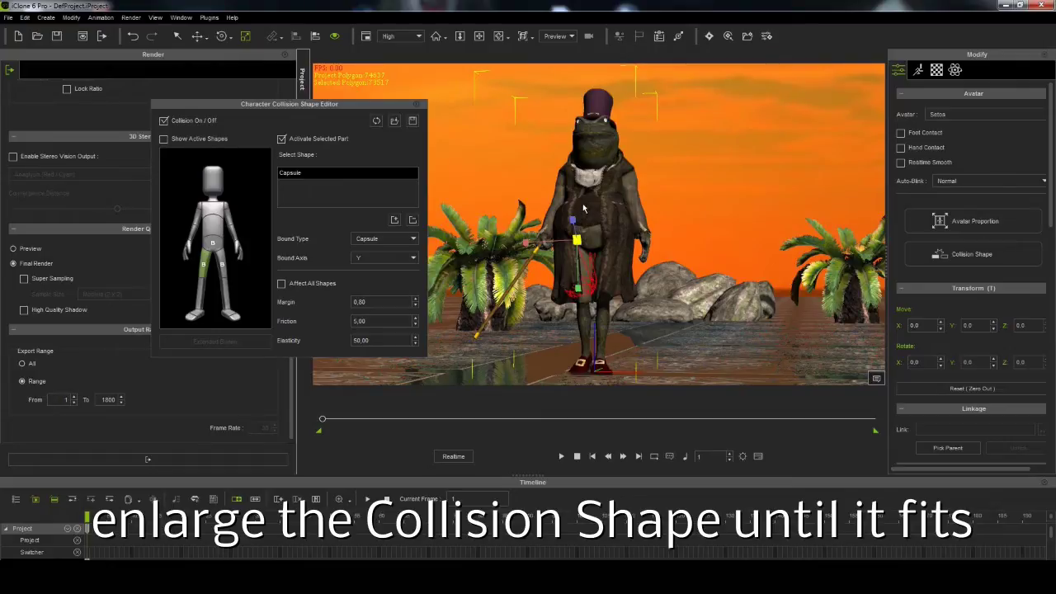
{"action": "left_click", "coordinate": [218, 264]}
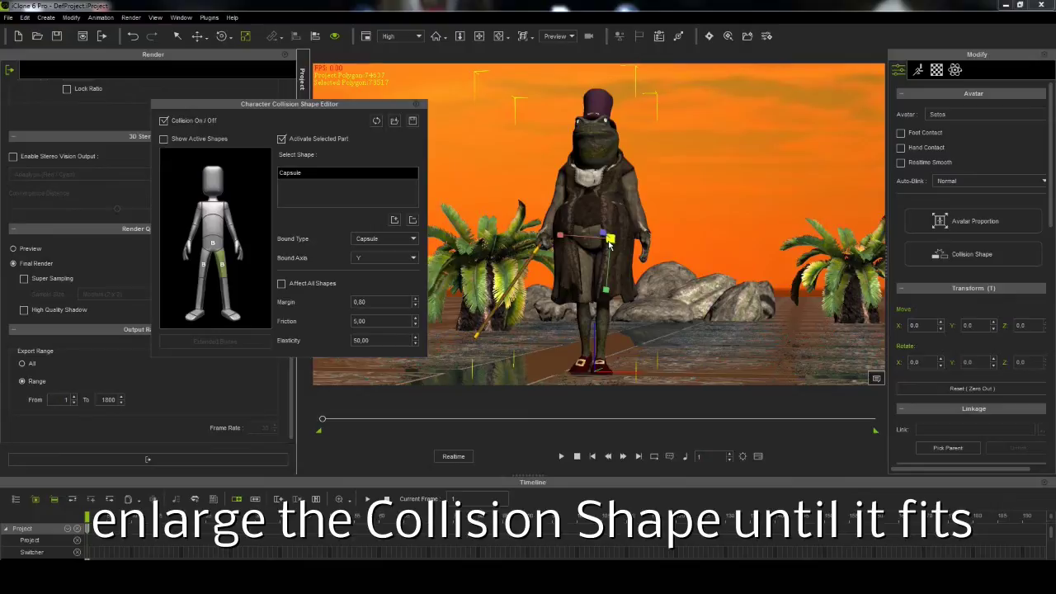
{"action": "left_click_drag", "start_coordinate": [609, 239], "coordinate": [624, 207]}
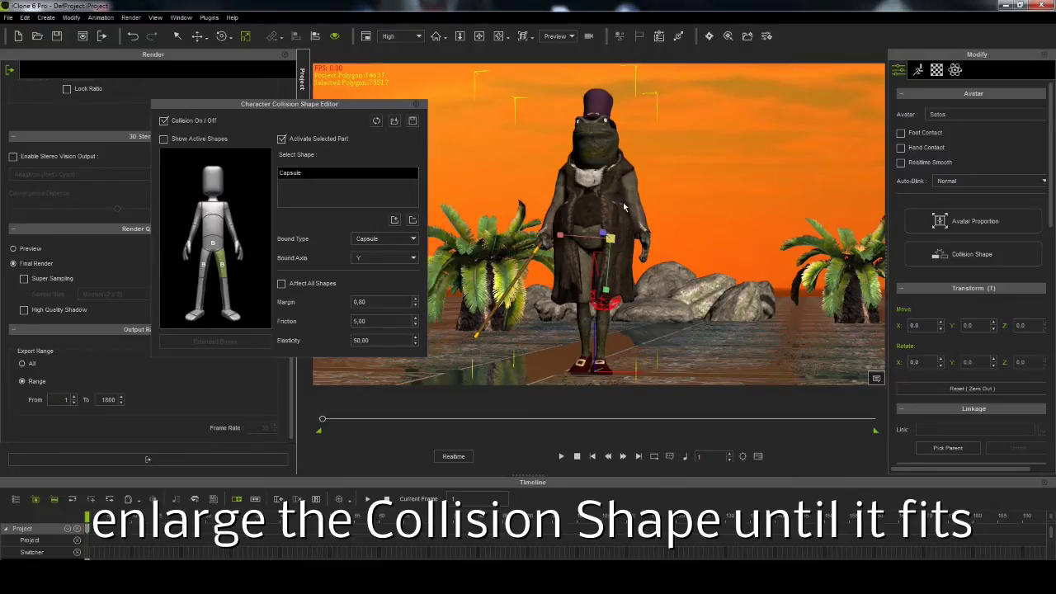
{"action": "left_click", "coordinate": [218, 247]}
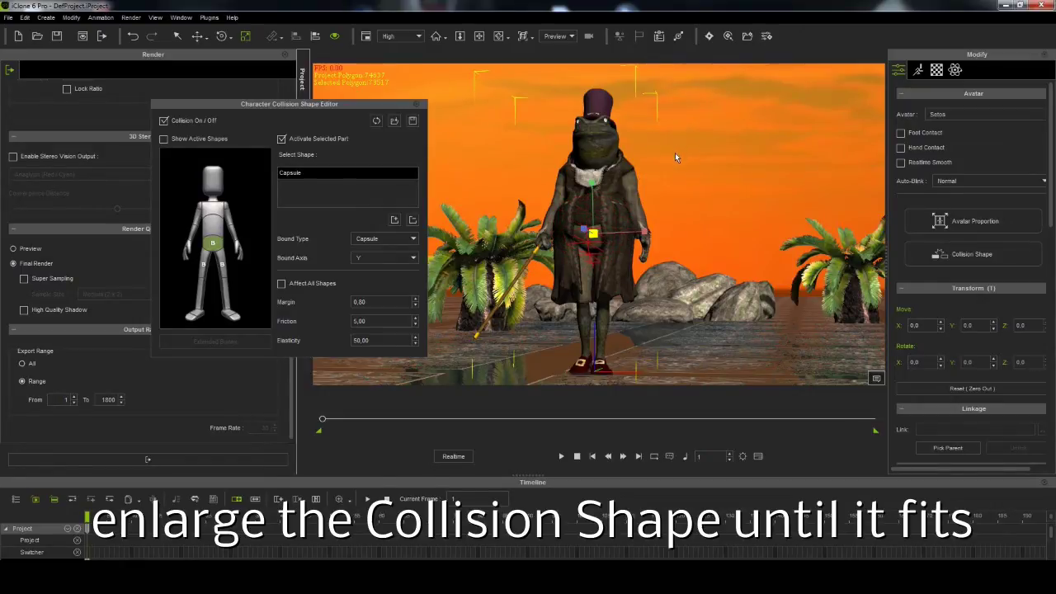
{"action": "left_click", "coordinate": [561, 456]}
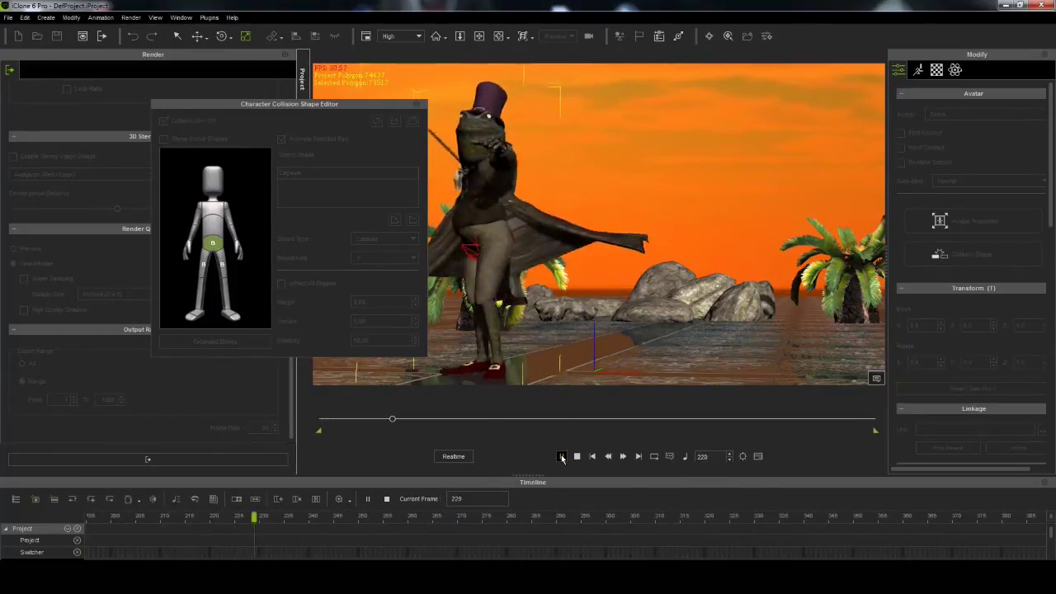
{"action": "left_click", "coordinate": [581, 456]}
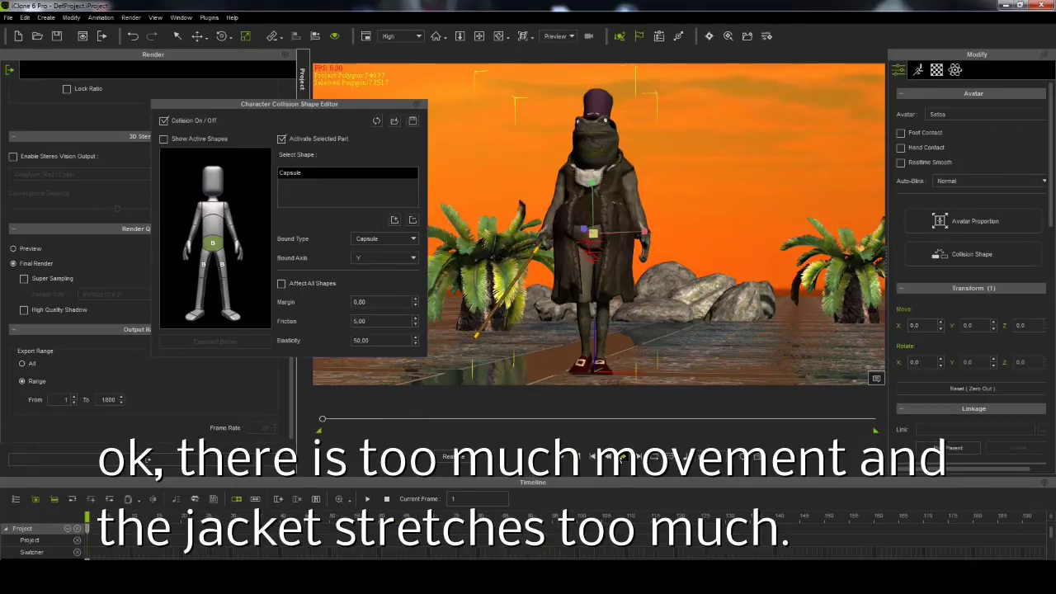
Darken the jacket front's weight map to brightness -54 for more stiffness and preview the animation.
{"action": "left_click", "coordinate": [955, 69]}
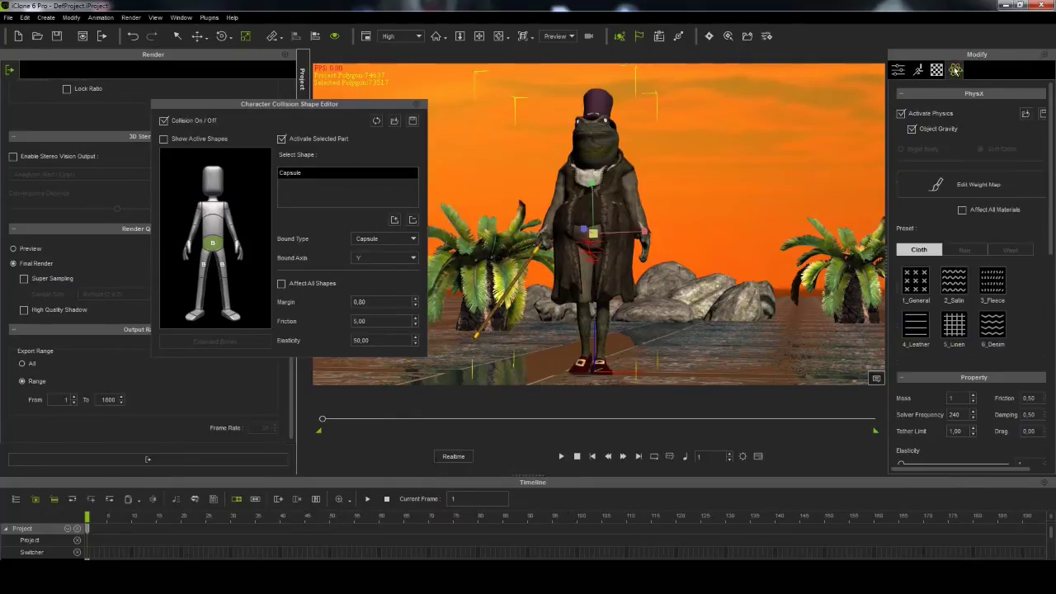
{"action": "left_click", "coordinate": [931, 191]}
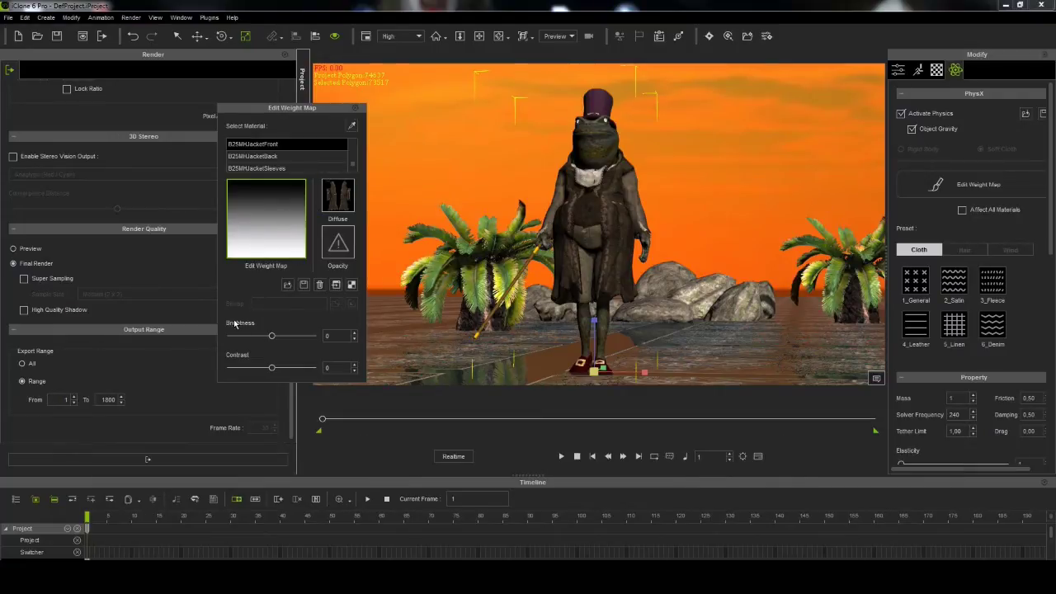
{"action": "left_click_drag", "start_coordinate": [271, 336], "coordinate": [249, 340]}
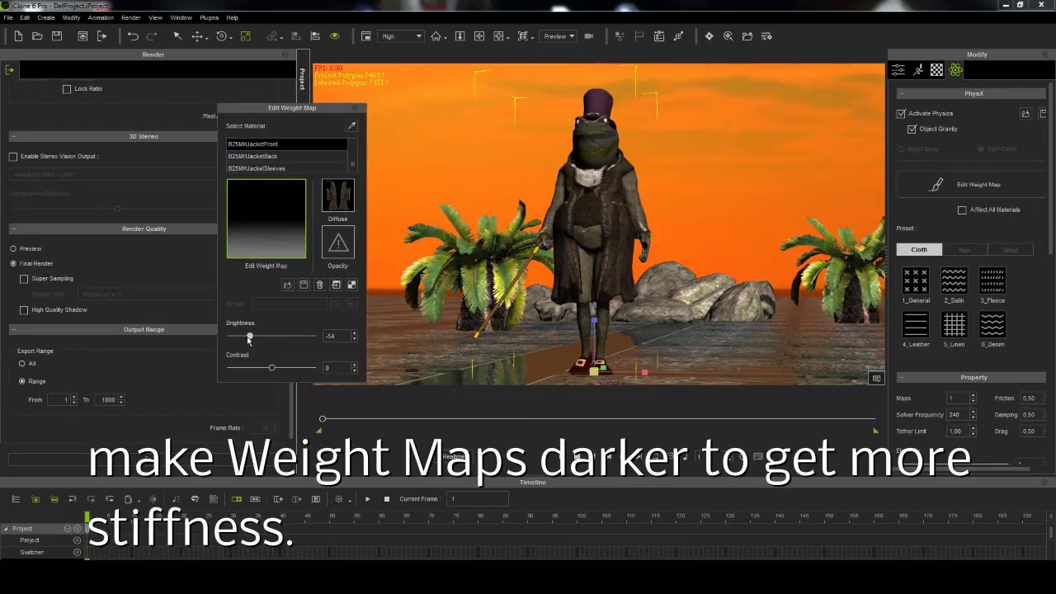
{"action": "left_click", "coordinate": [561, 457]}
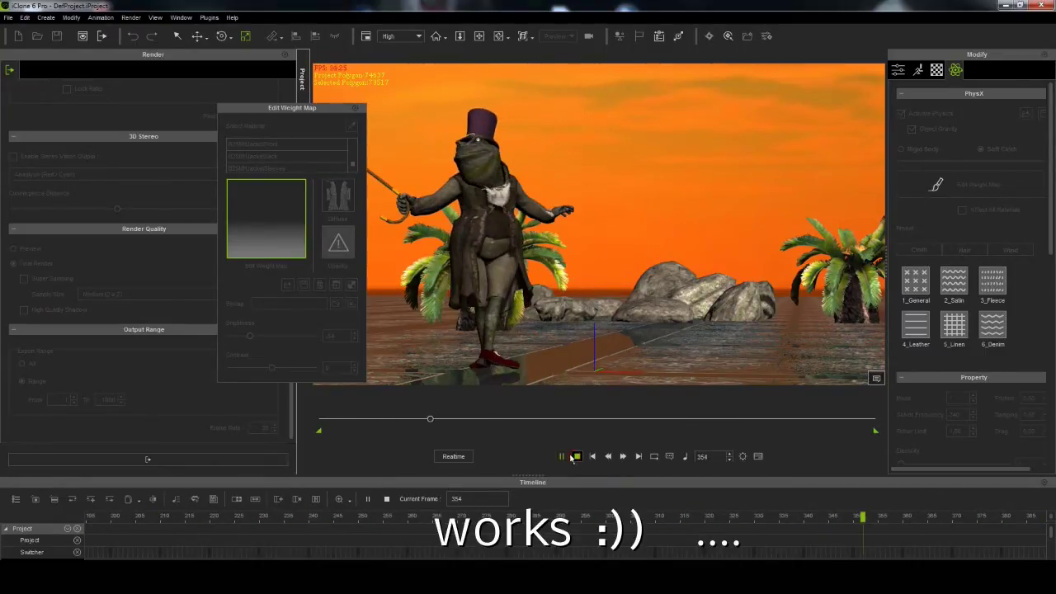
{"action": "key", "text": "space"}
Set the jacket front weight map's brightness to -42 and preview the animation.
{"action": "left_click_drag", "start_coordinate": [250, 337], "coordinate": [254, 341]}
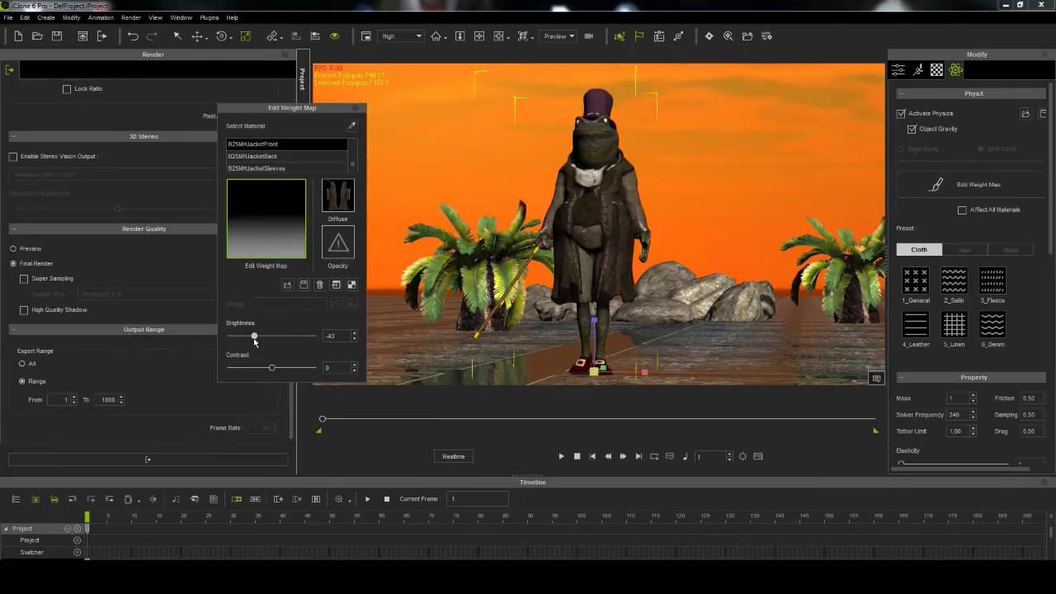
{"action": "left_click", "coordinate": [562, 457]}
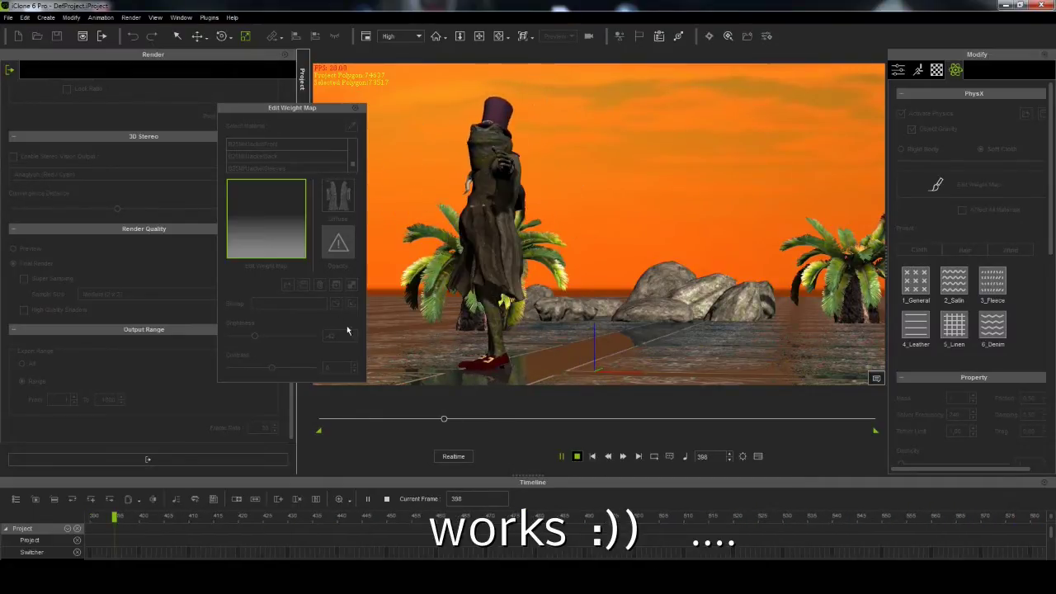
{"action": "key", "text": "space"}
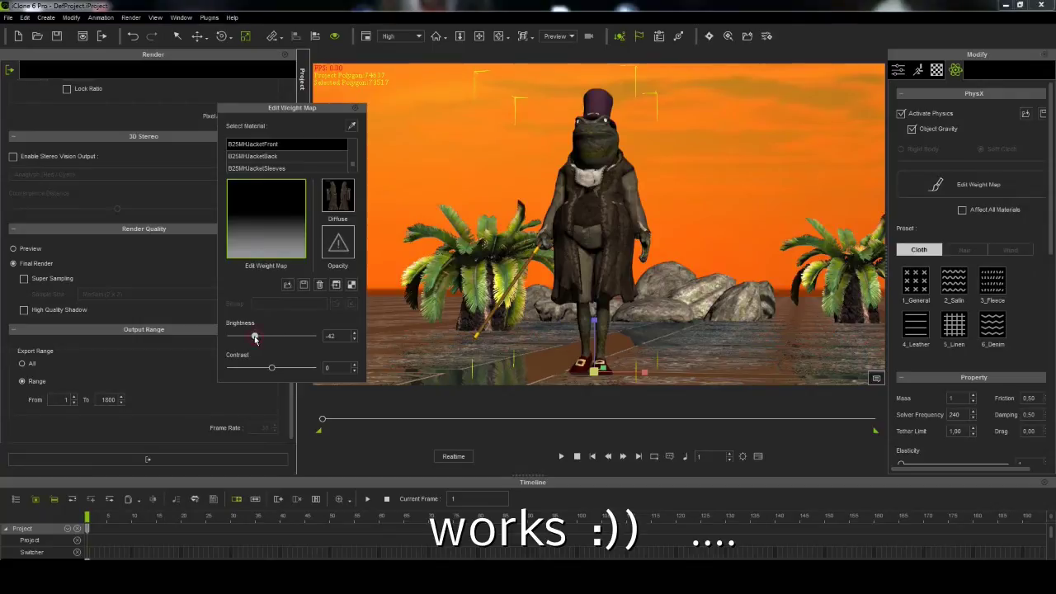
Set the jacket front weight map's brightness to -51 and preview the animation.
{"action": "left_click_drag", "start_coordinate": [253, 338], "coordinate": [250, 338]}
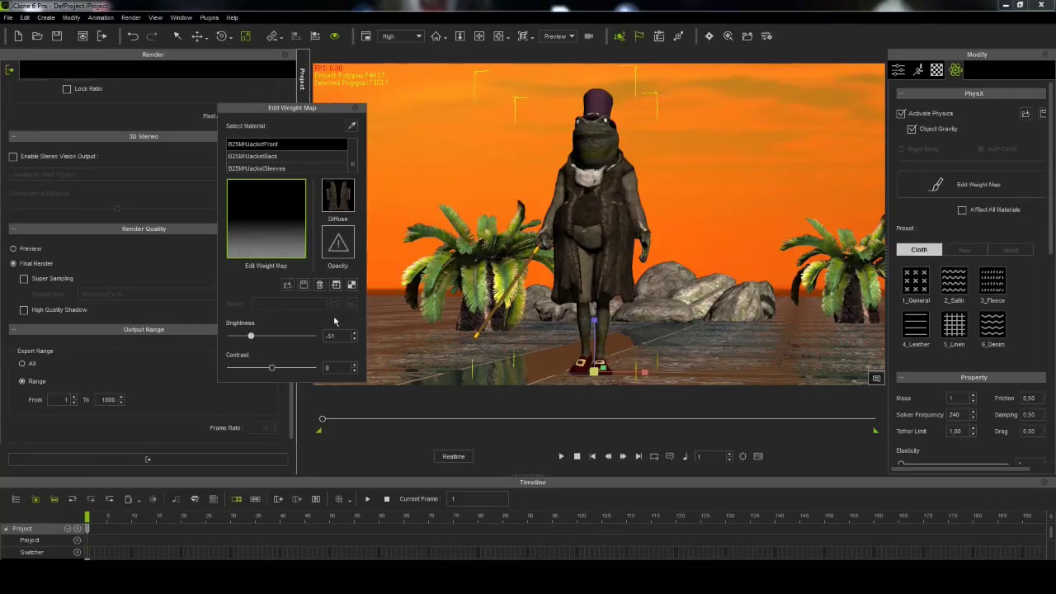
{"action": "left_click", "coordinate": [561, 457]}
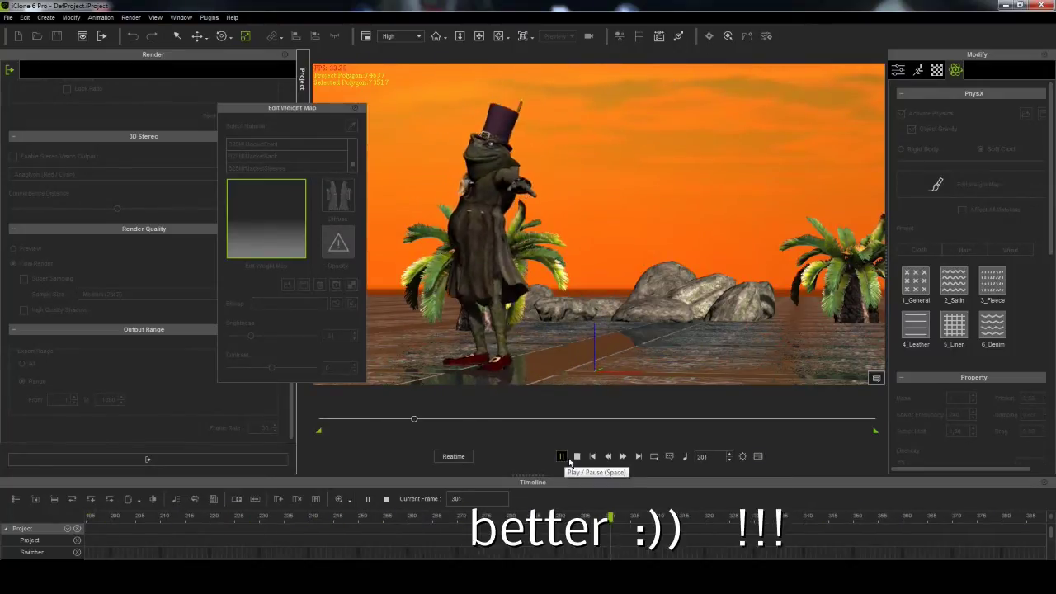
{"action": "left_click", "coordinate": [577, 456]}
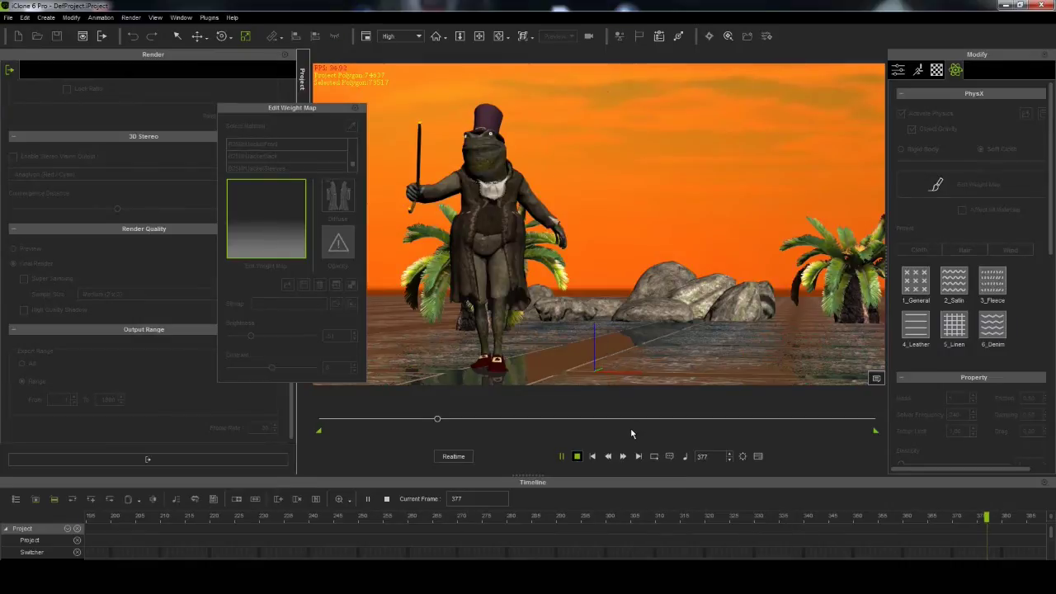
Pick the jacket's back material for weight map editing and open its diffuse texture for inspection.
{"action": "left_click", "coordinate": [478, 35]}
{"action": "left_click_drag", "start_coordinate": [528, 247], "coordinate": [477, 291]}
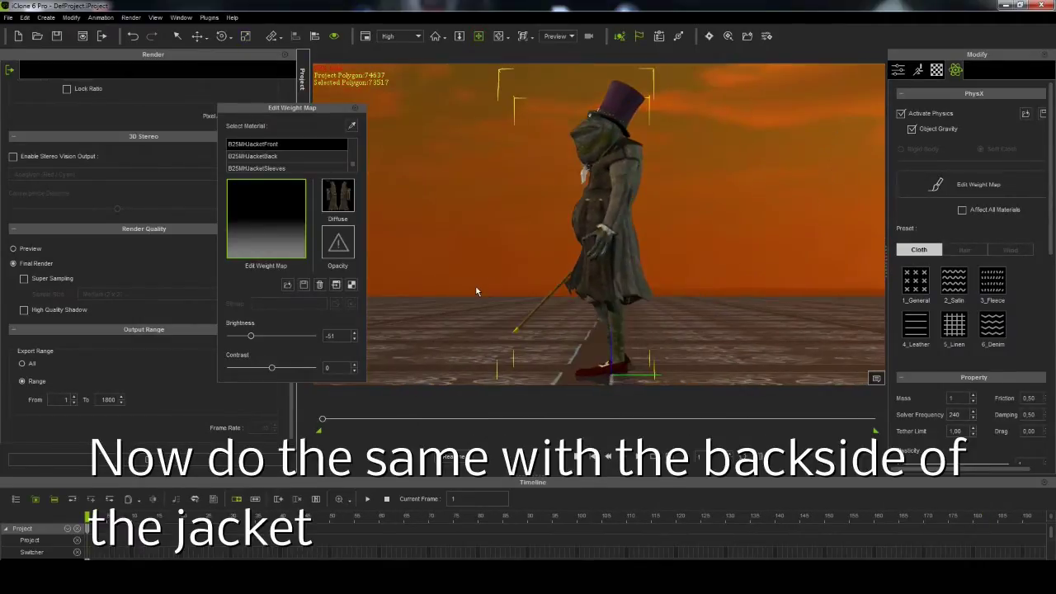
{"action": "left_click", "coordinate": [634, 278]}
{"action": "left_click", "coordinate": [342, 198]}
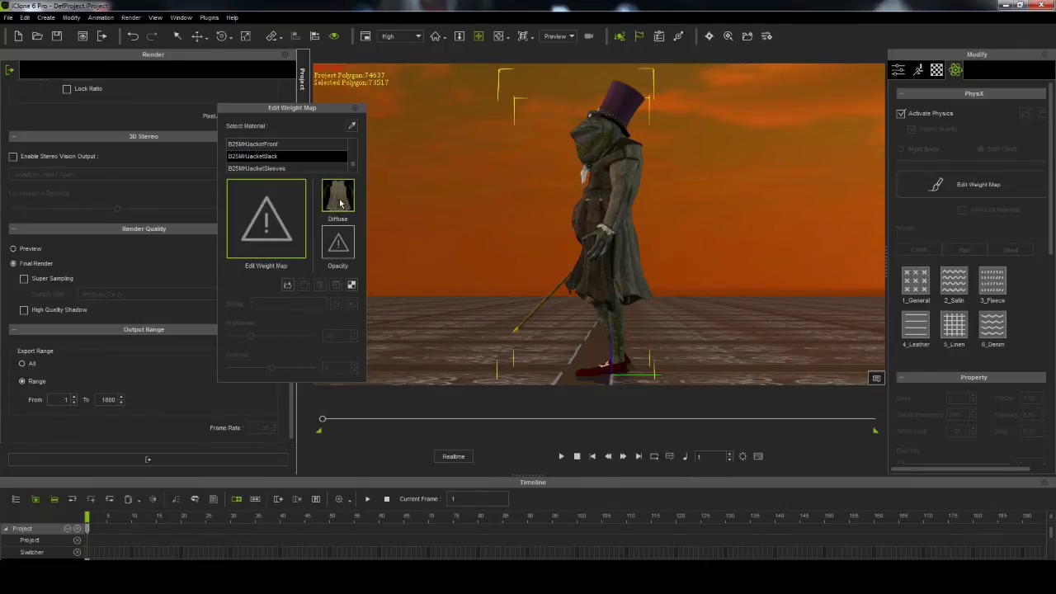
{"action": "left_click", "coordinate": [336, 284]}
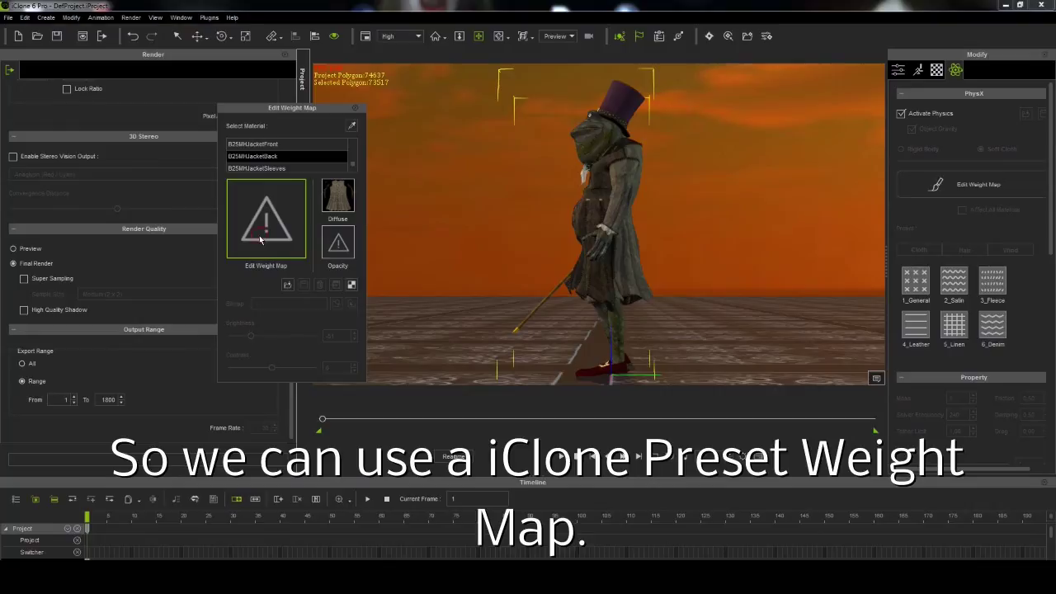
Load the preset weight map softcloth_28.jpg for the jacket's back material and preview the animation.
{"action": "left_click", "coordinate": [259, 237]}
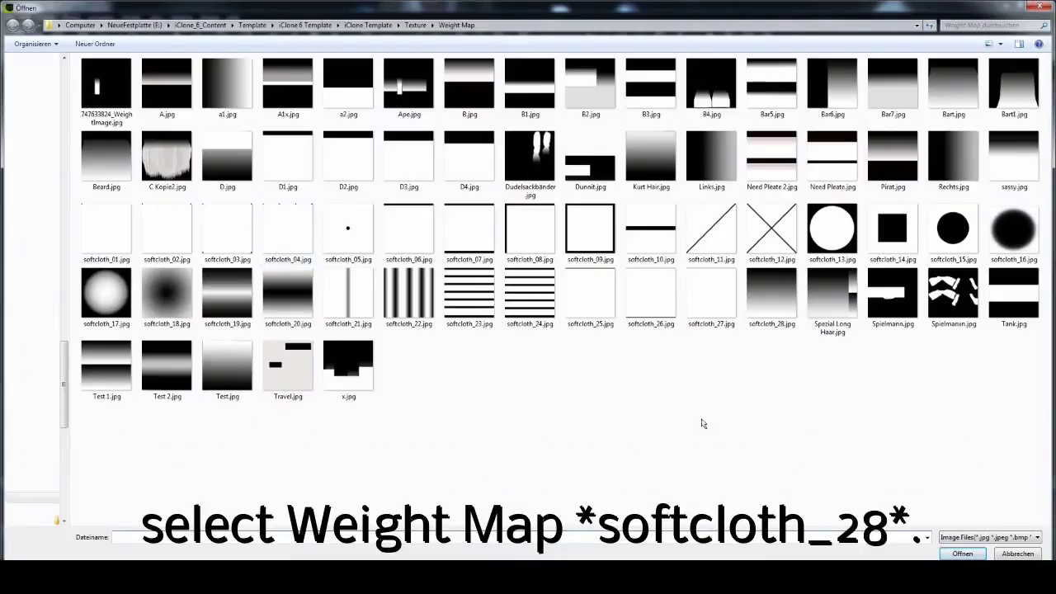
{"action": "double_click", "coordinate": [757, 305]}
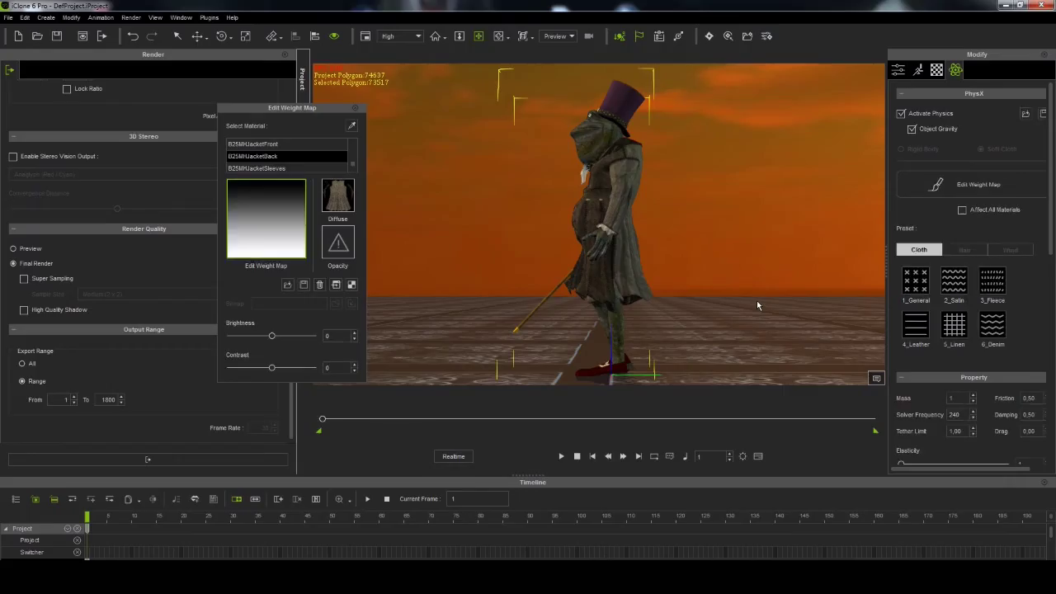
{"action": "left_click", "coordinate": [561, 456]}
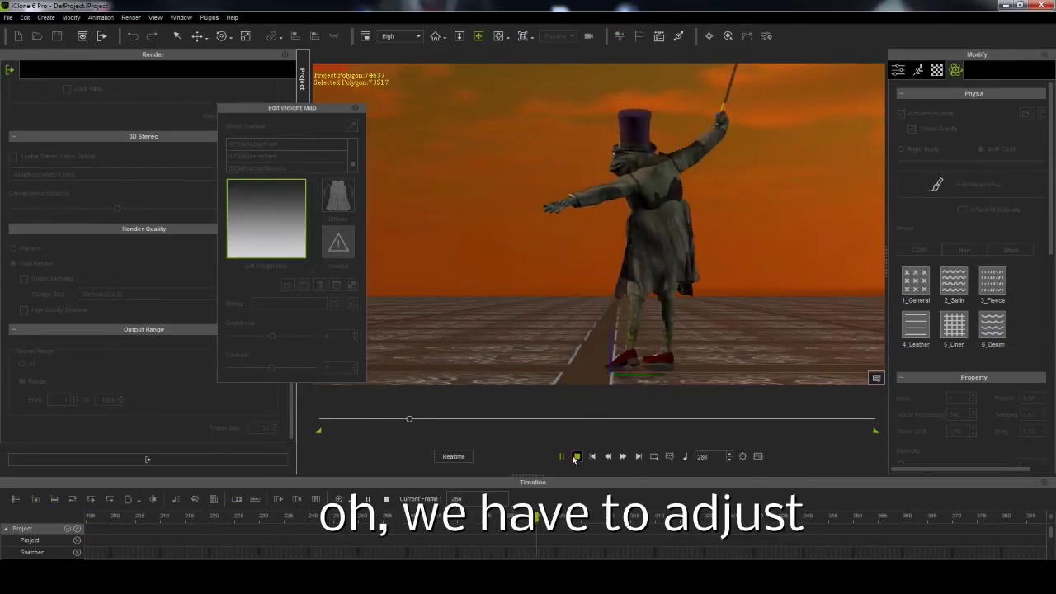
{"action": "key", "text": "space"}
Set the jacket back weight map's brightness to -24 and preview the animation.
{"action": "left_click_drag", "start_coordinate": [273, 335], "coordinate": [262, 335]}
{"action": "left_click", "coordinate": [559, 457]}
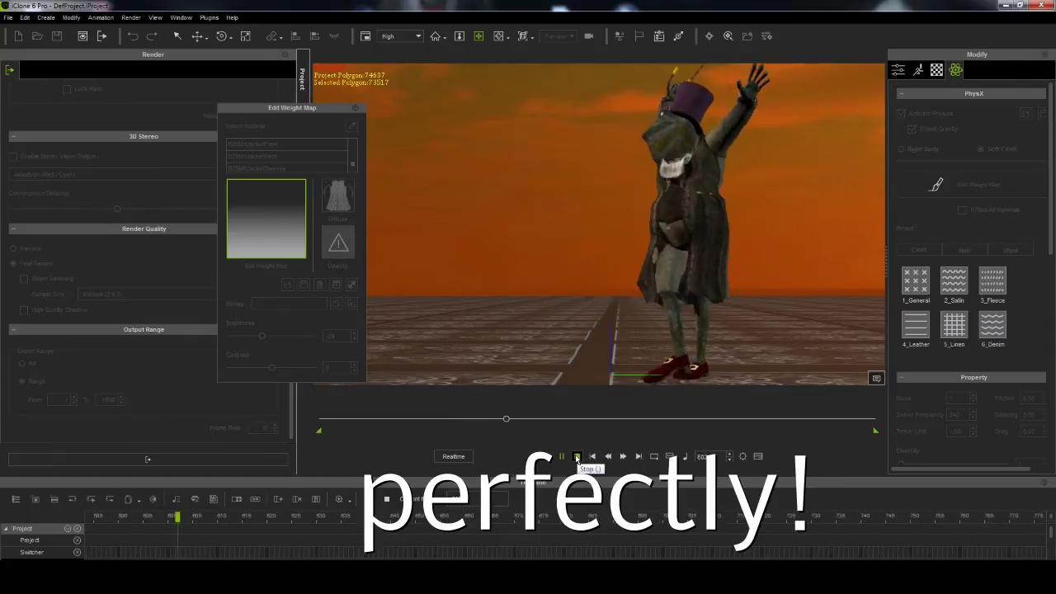
{"action": "left_click", "coordinate": [576, 456]}
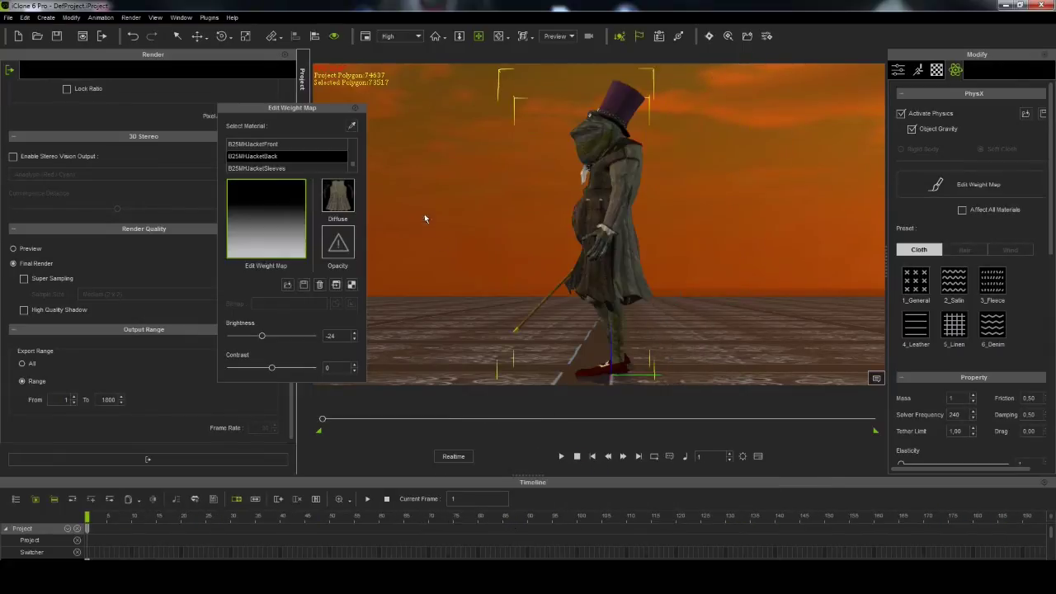
Close the weight map editor and play the animation with the frog viewed from the front to check the whole jacket.
{"action": "left_click", "coordinate": [356, 110]}
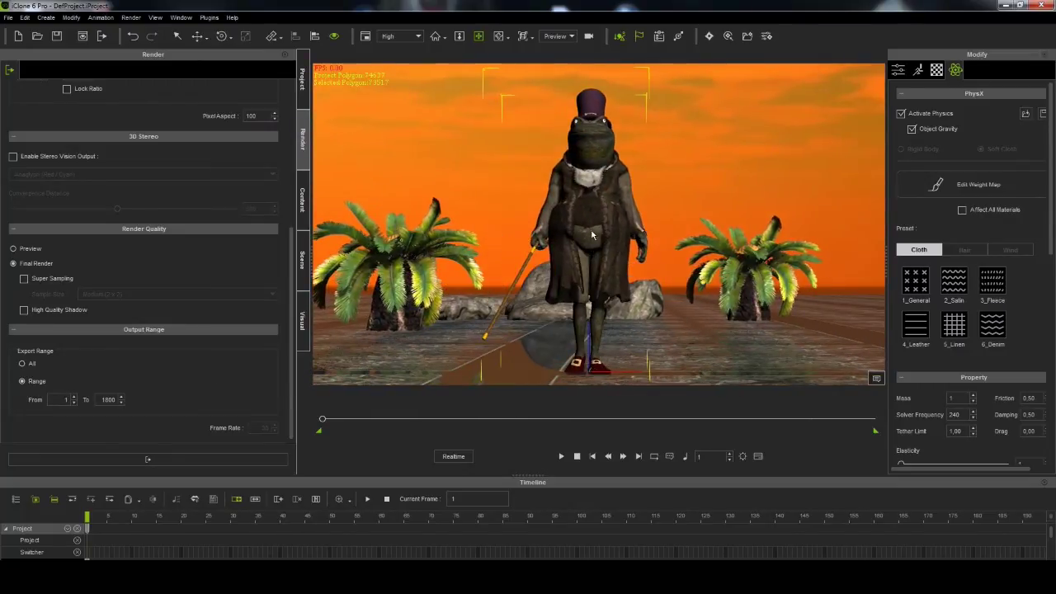
{"action": "left_click", "coordinate": [562, 456]}
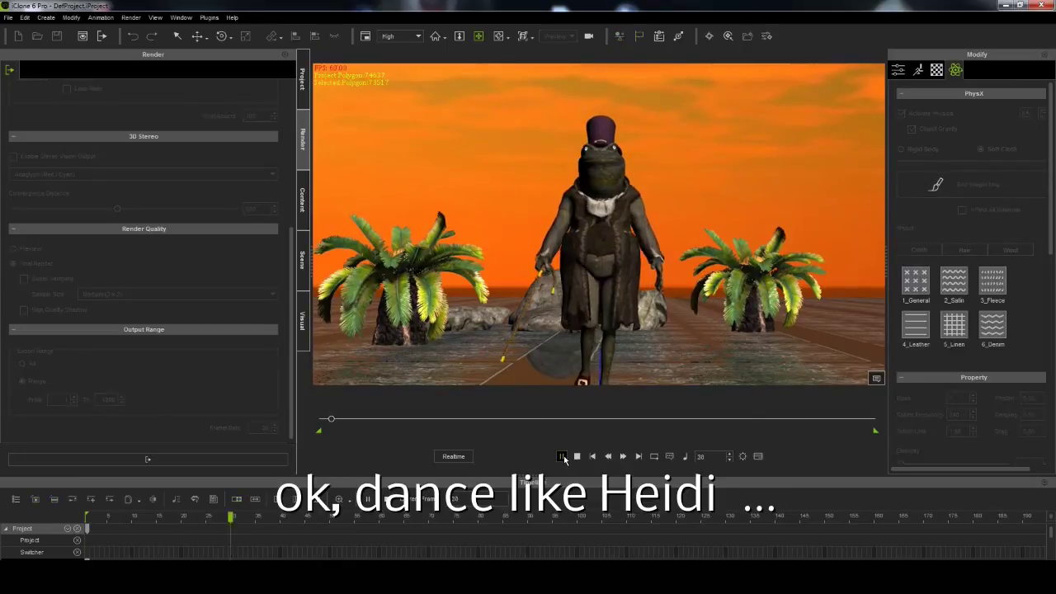